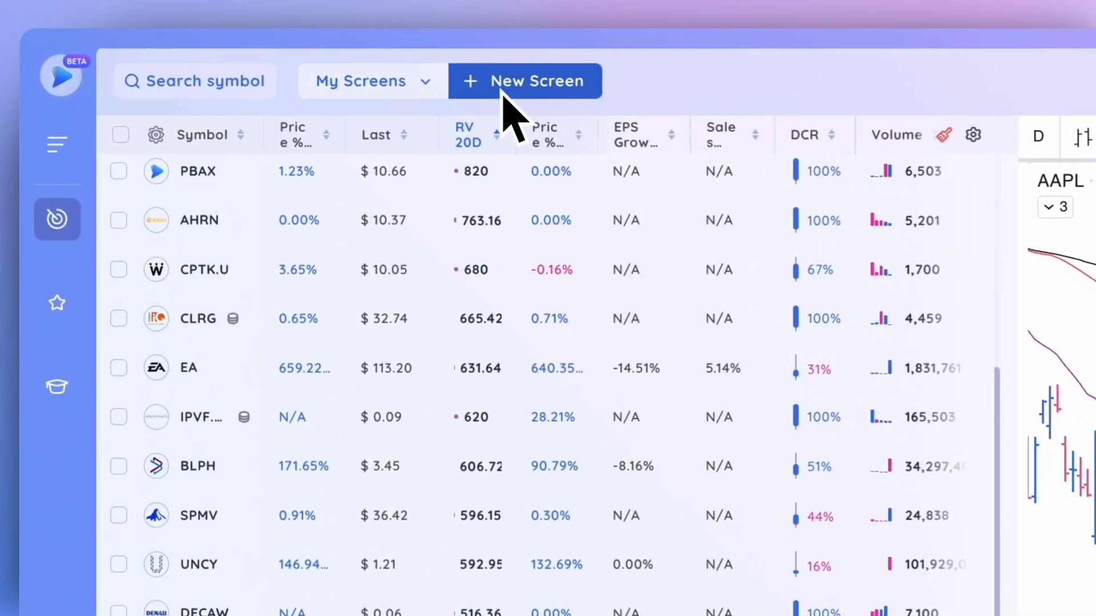
# - Start a new screen with a daily Last price greater than $20 filter, leaving 5674 results
pyautogui.click(502, 91)
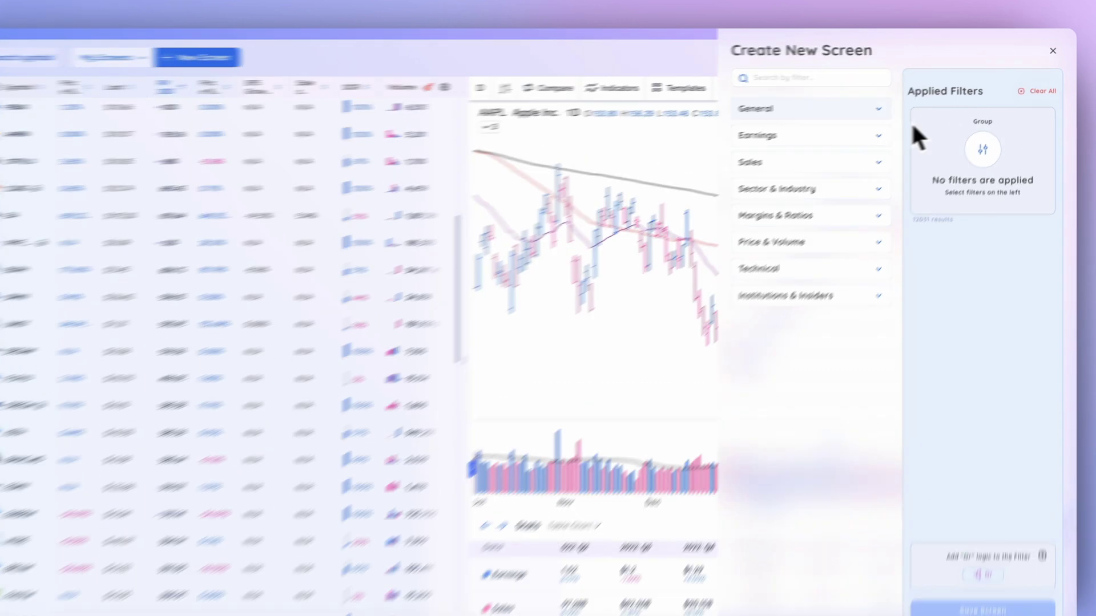
pyautogui.click(859, 105)
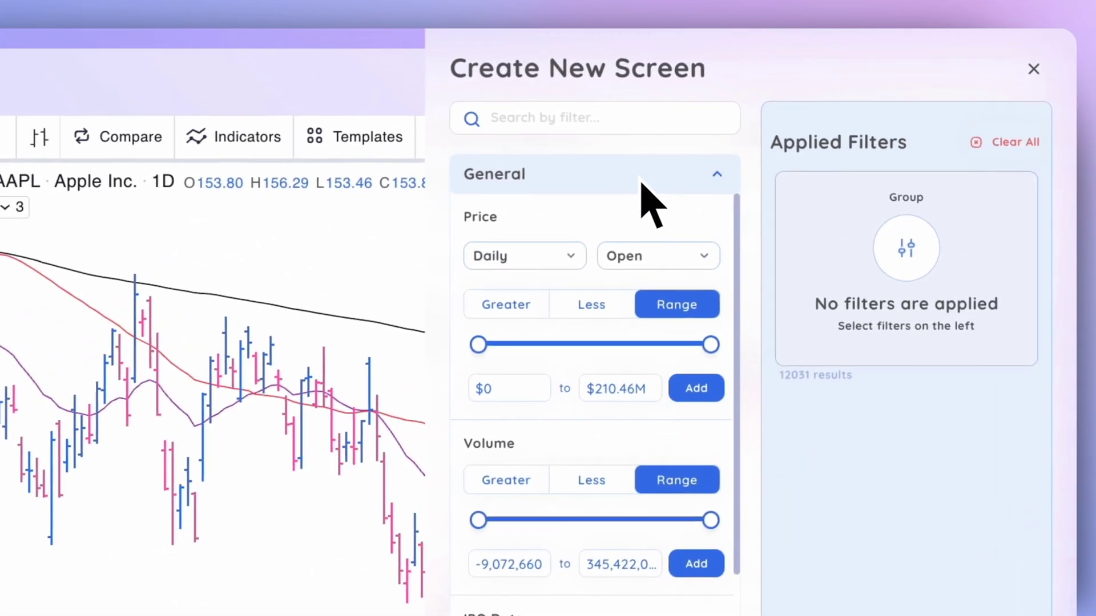
pyautogui.click(640, 181)
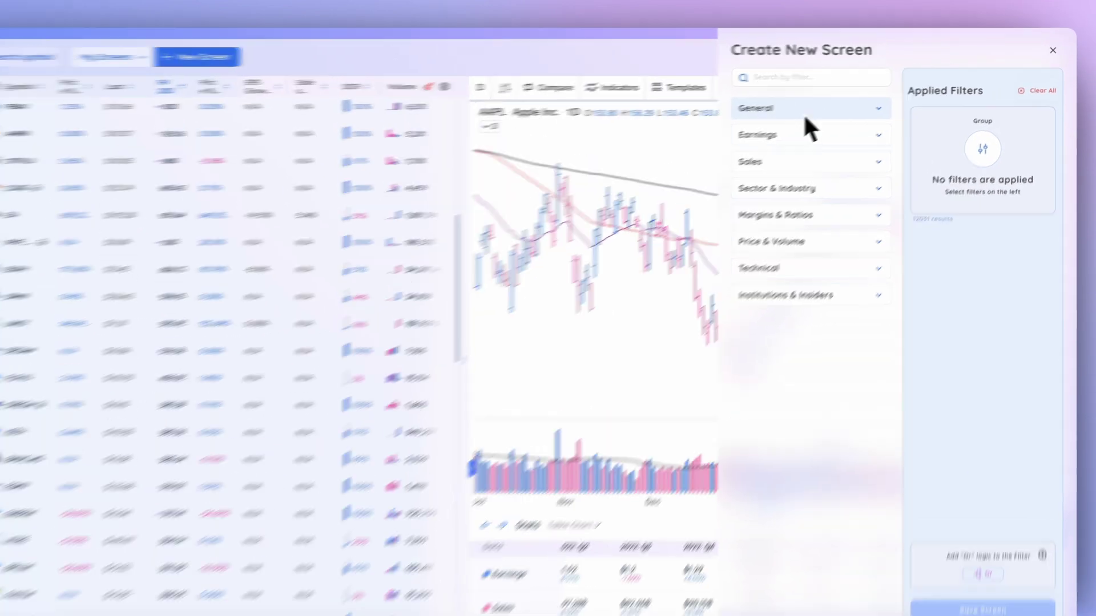
pyautogui.click(822, 106)
pyautogui.click(616, 246)
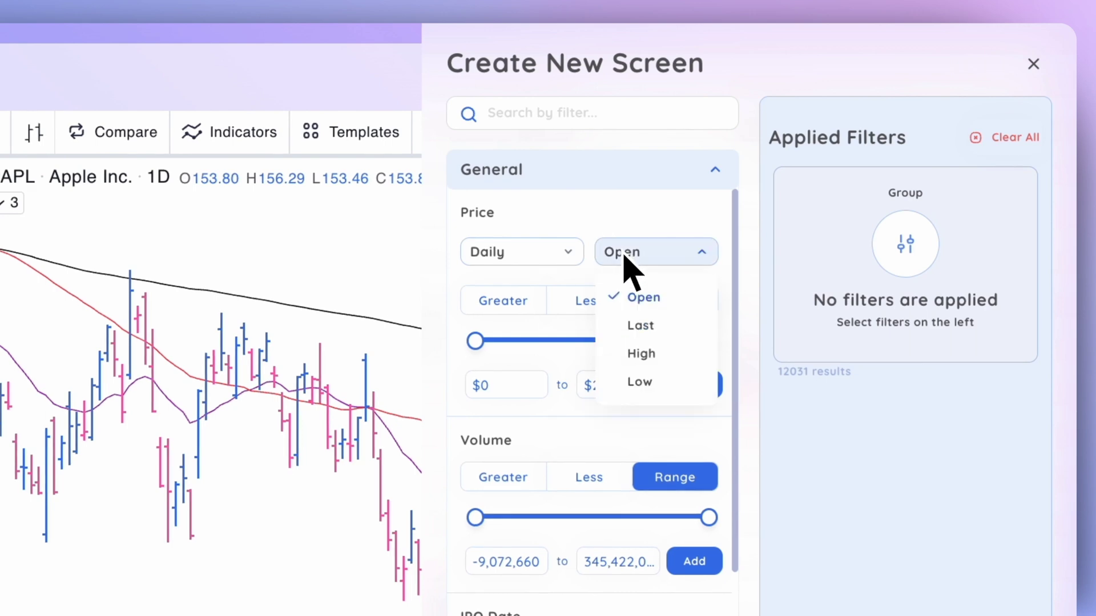
pyautogui.click(649, 334)
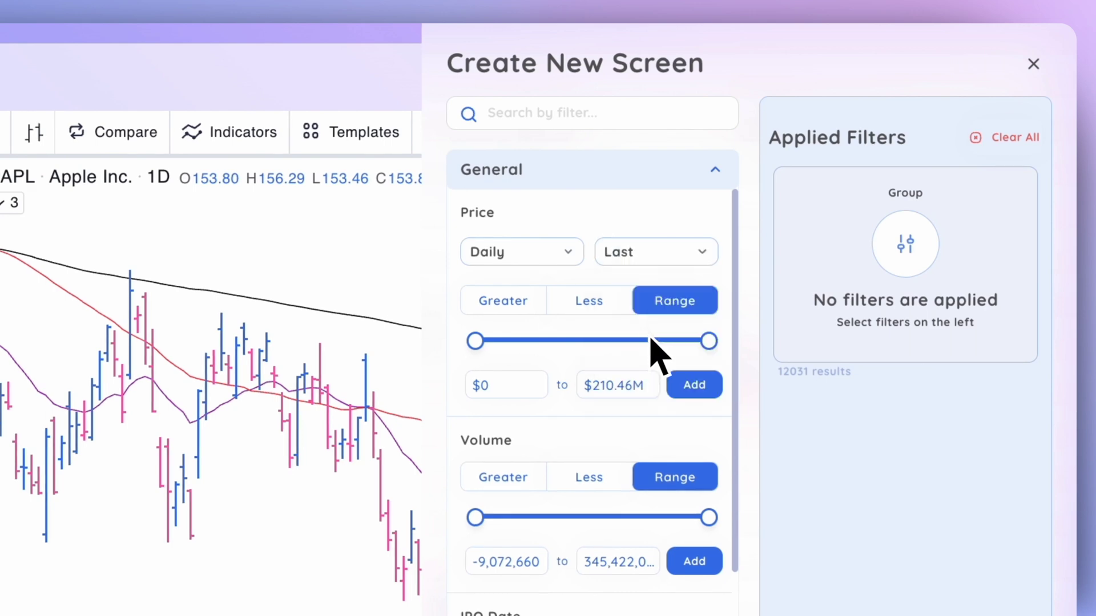
pyautogui.click(522, 308)
pyautogui.click(521, 394)
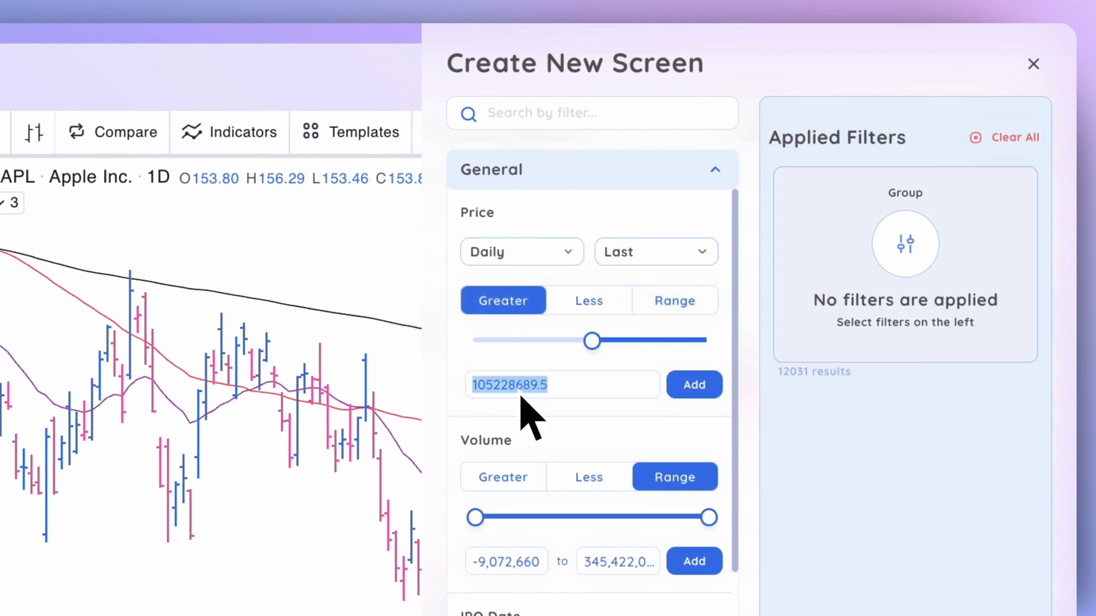
pyautogui.write('20')
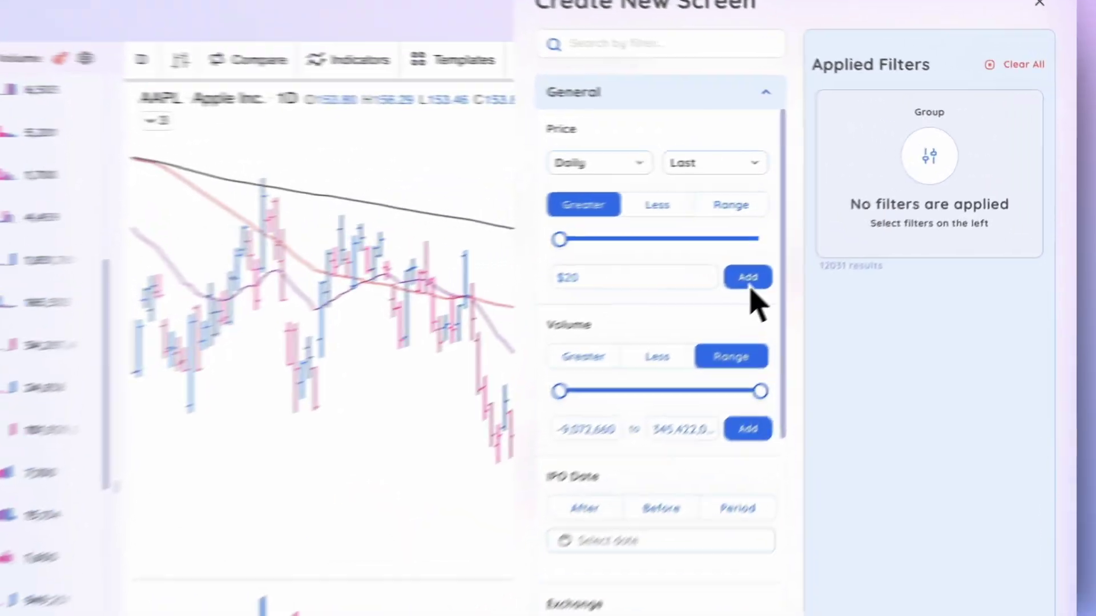
pyautogui.click(849, 242)
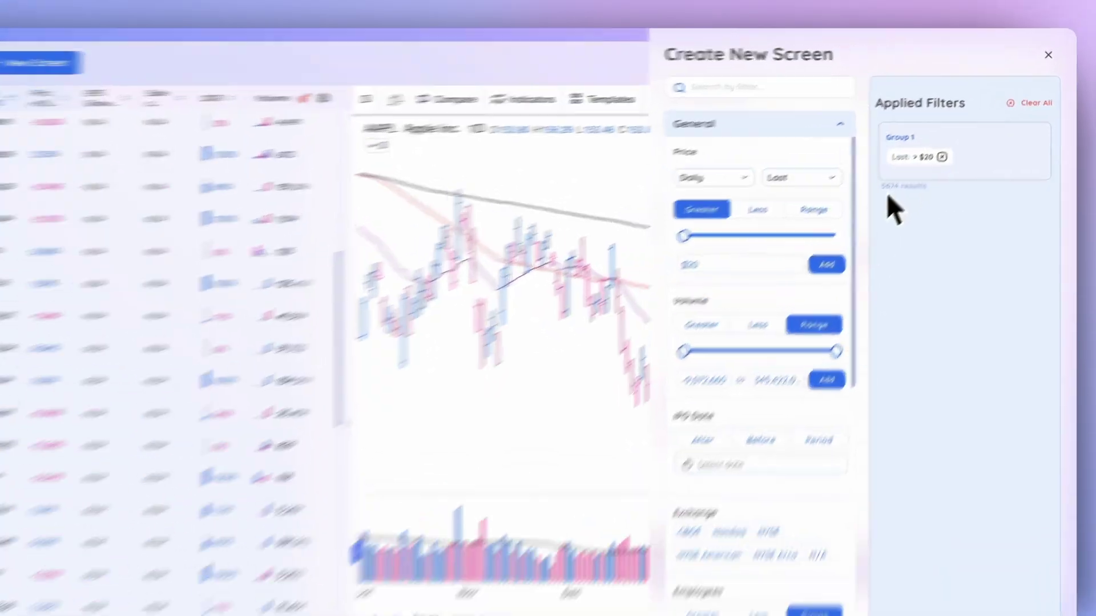
# - Add a 50-day Average Dollar Volume greater than $50M filter, cutting results to 1071
pyautogui.tripleClick(935, 149)
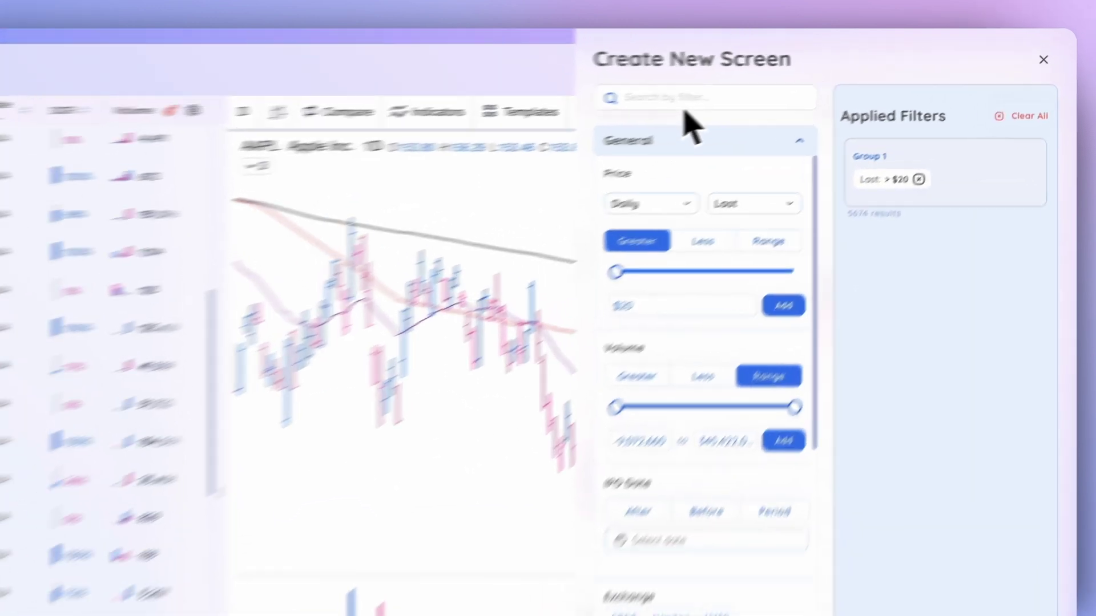
pyautogui.click(821, 78)
pyautogui.write('avera')
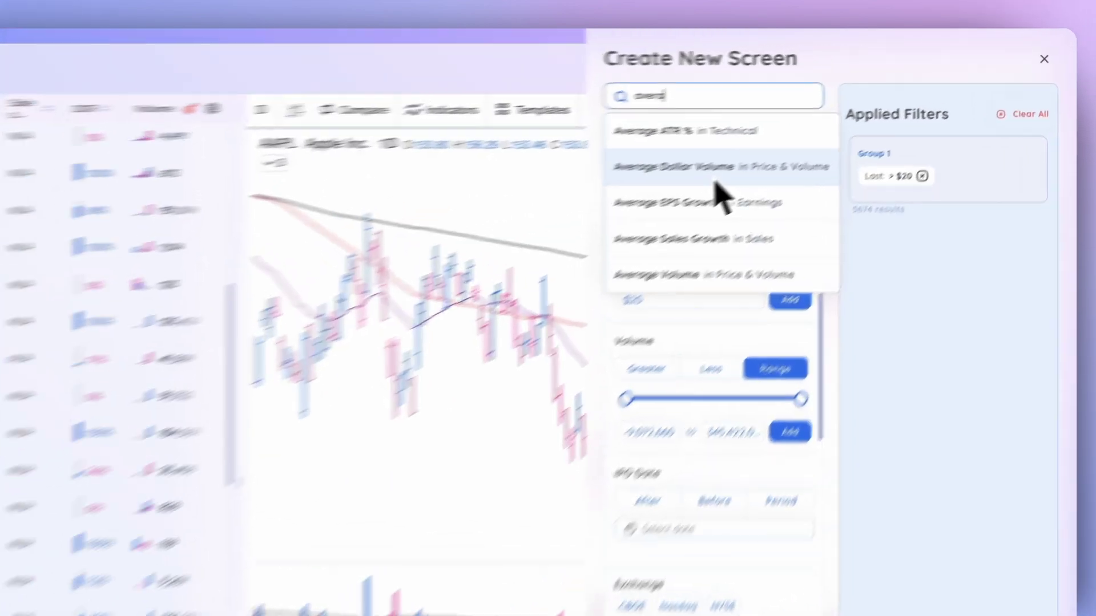
pyautogui.click(834, 121)
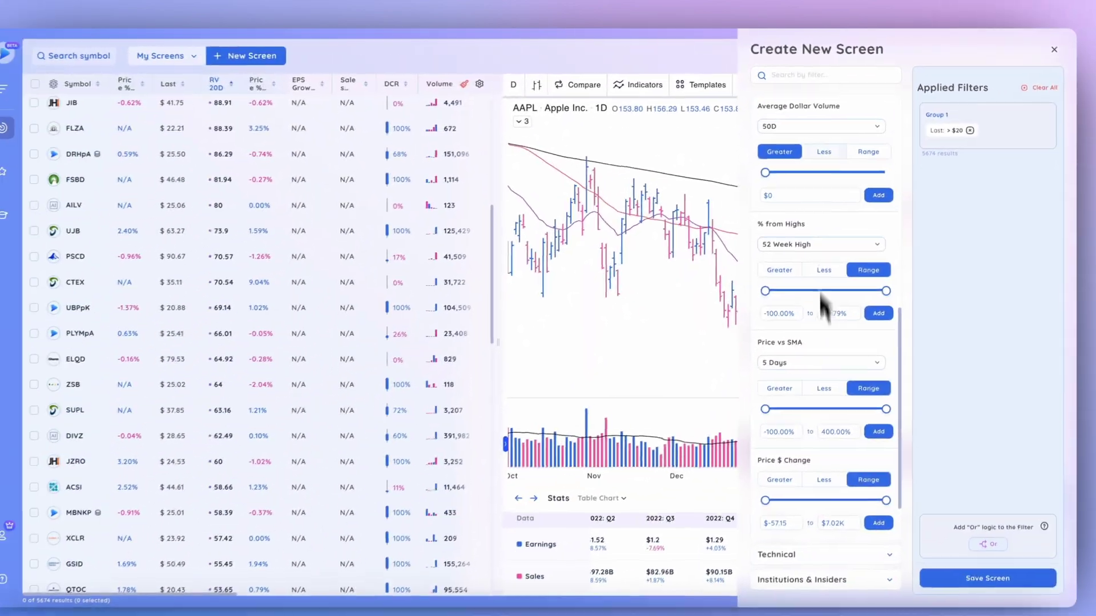
pyautogui.click(787, 147)
pyautogui.click(790, 190)
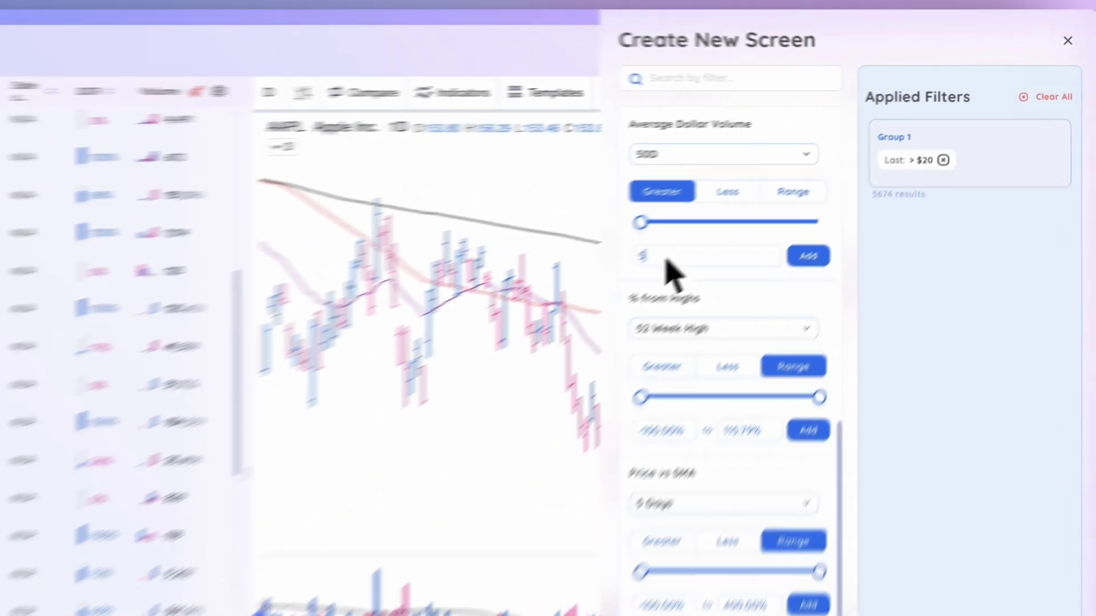
pyautogui.write('50000000')
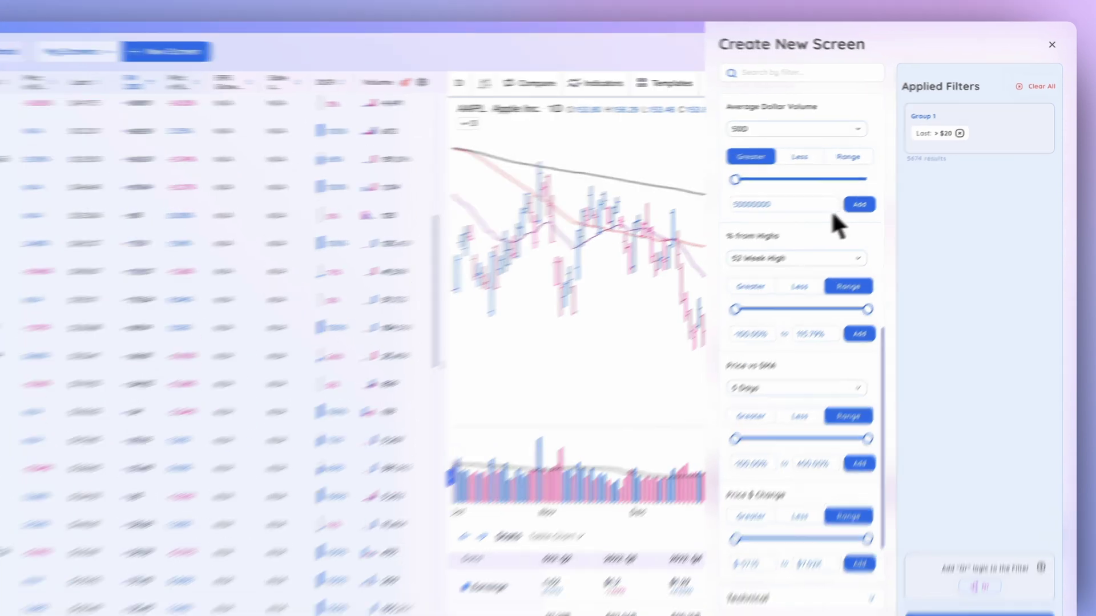
pyautogui.click(884, 190)
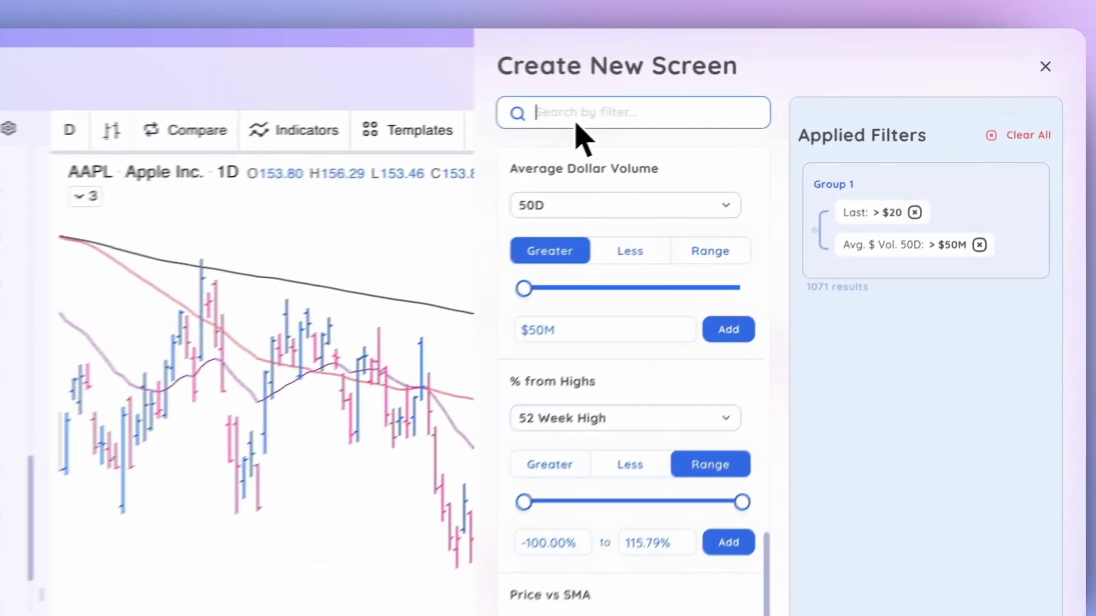
# - Add Price above SMA filters for the 50-day and 200-day SMAs, leaving 476 results
pyautogui.click(546, 131)
pyautogui.write('sma')
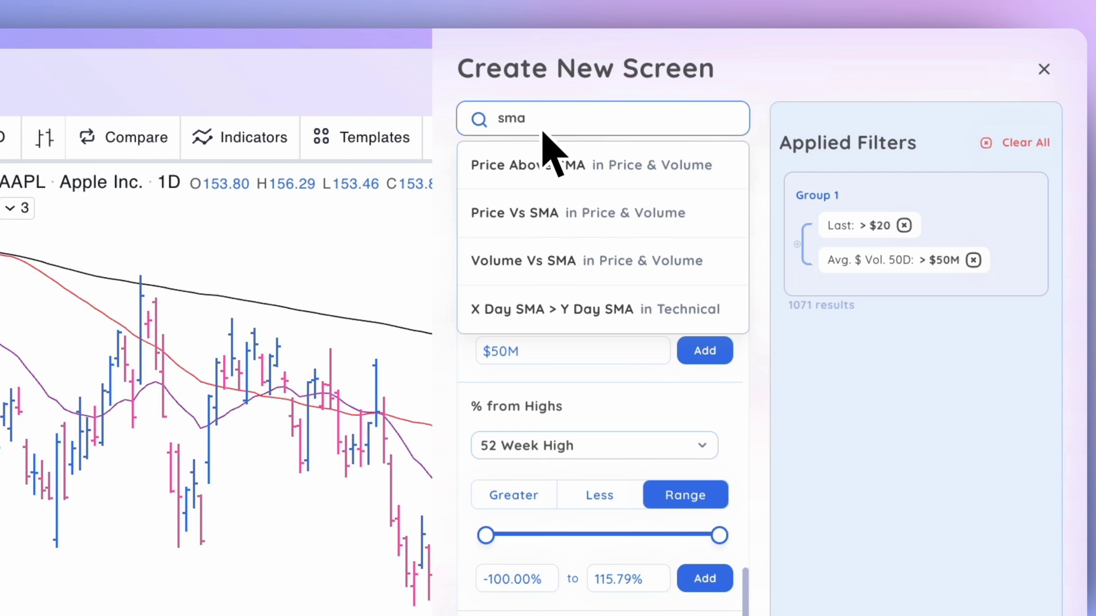
pyautogui.click(556, 217)
pyautogui.scroll(-3, 569, 242)
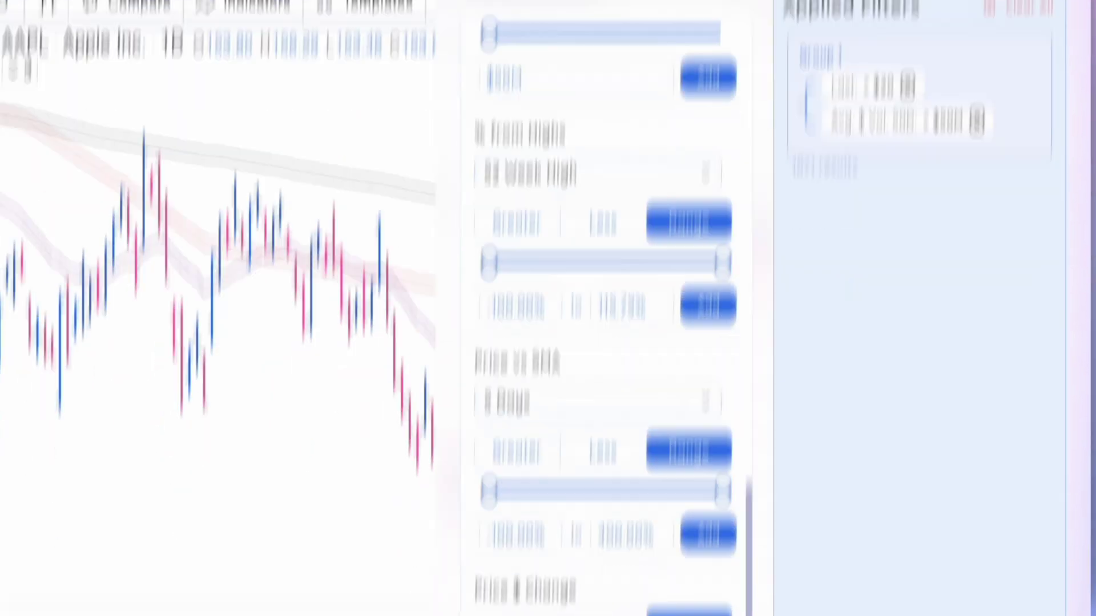
pyautogui.click(581, 438)
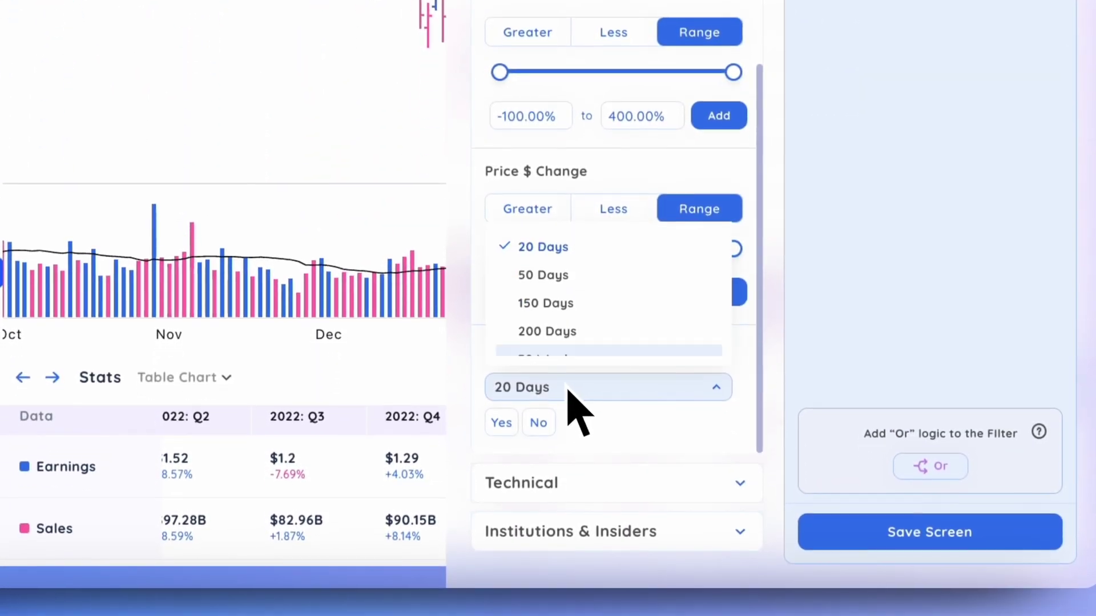
pyautogui.click(570, 278)
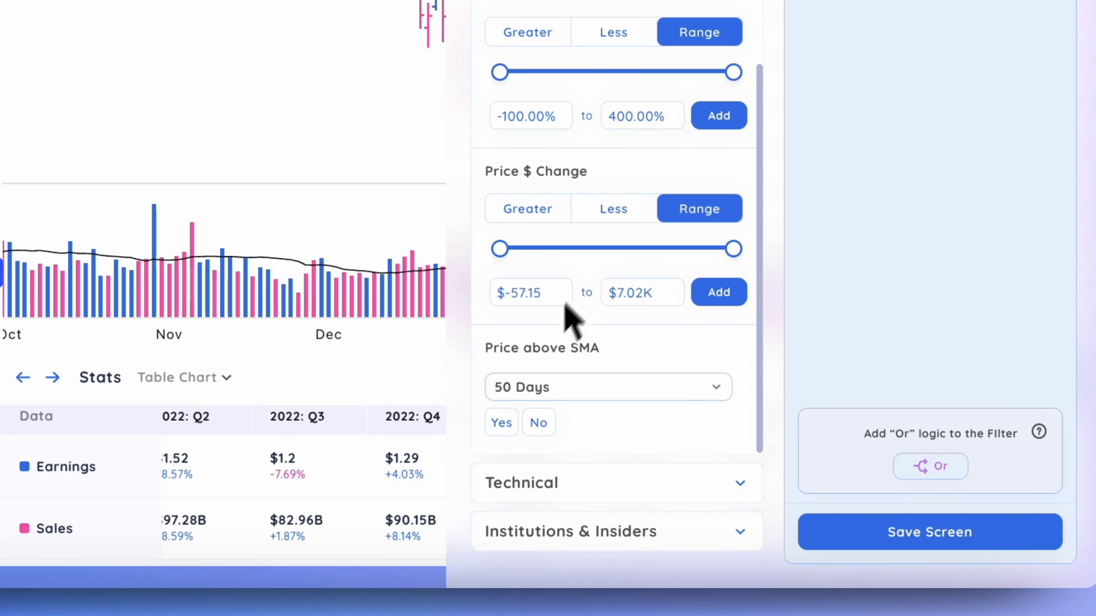
pyautogui.click(505, 425)
pyautogui.click(590, 390)
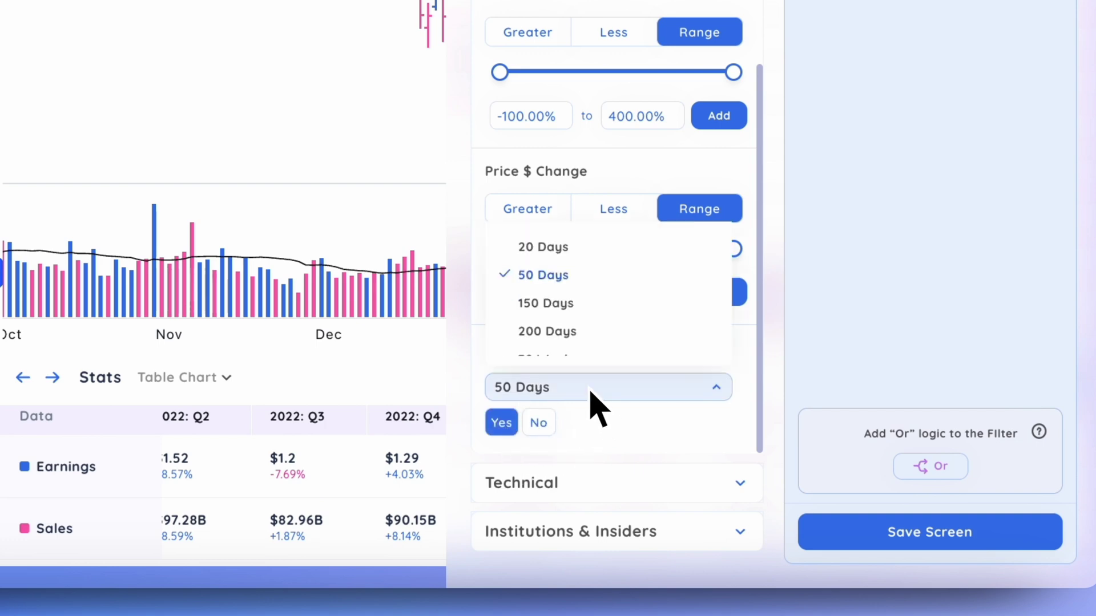
pyautogui.click(579, 333)
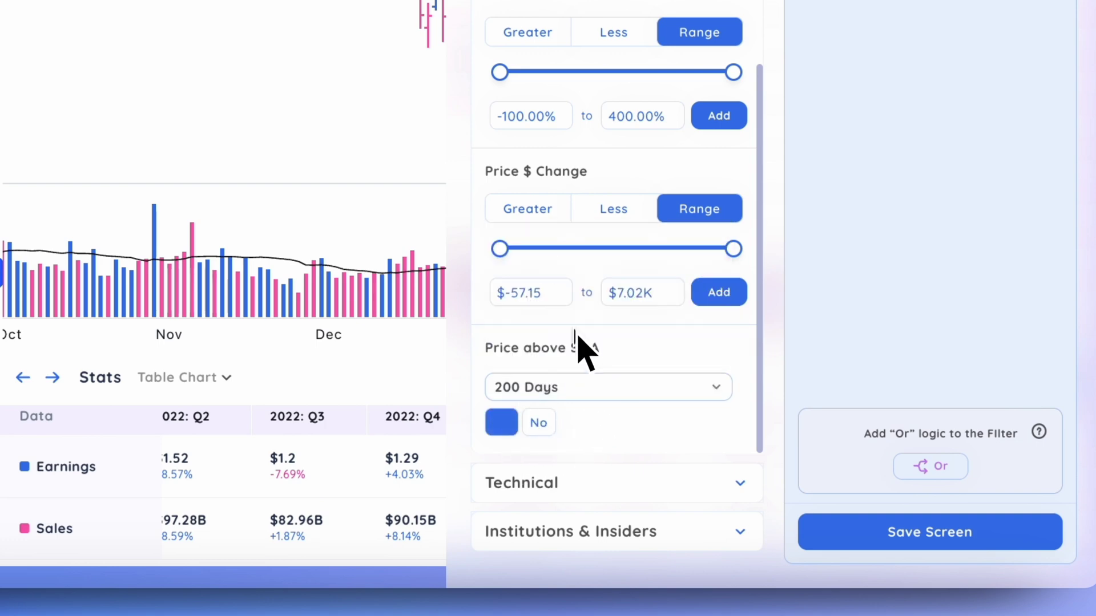
pyautogui.click(504, 429)
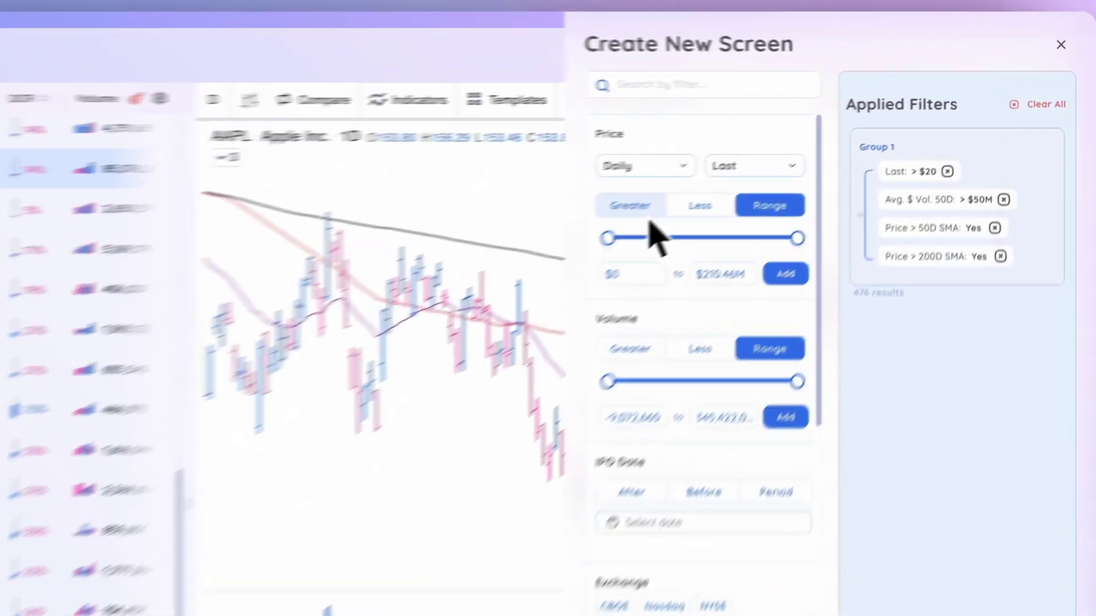
# - Raise the Last price minimum from $20 to $25, narrowing results to 466
pyautogui.click(644, 214)
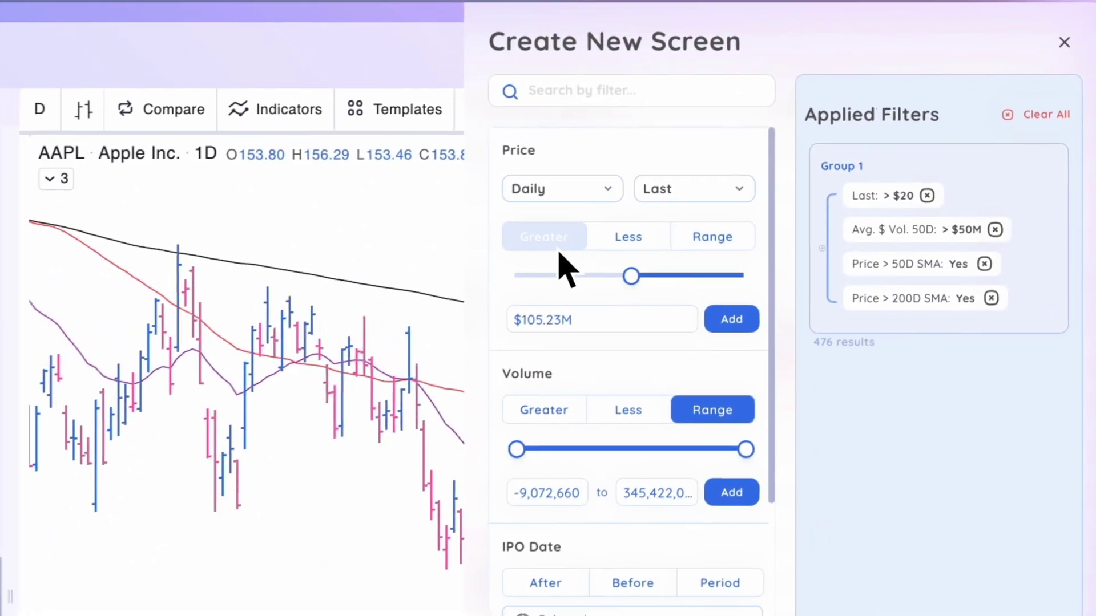
pyautogui.click(645, 281)
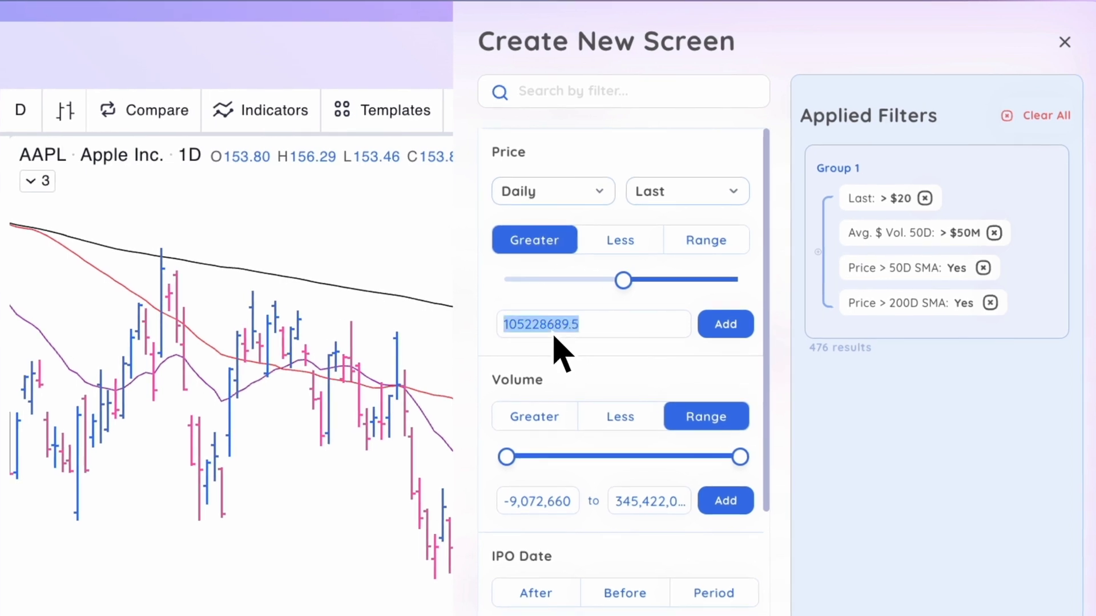
pyautogui.write('25')
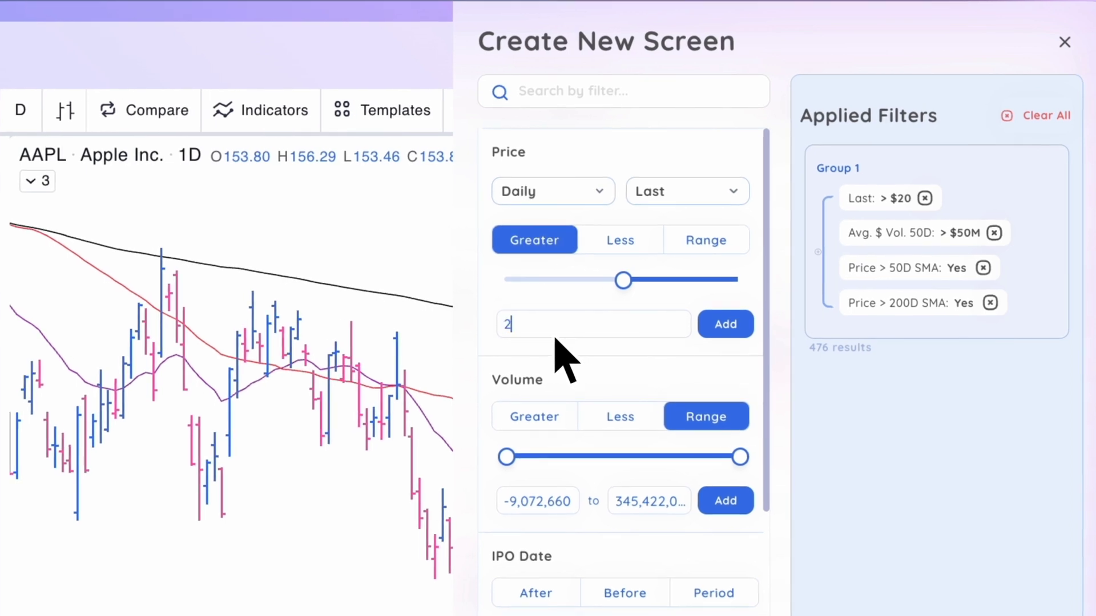
pyautogui.click(699, 308)
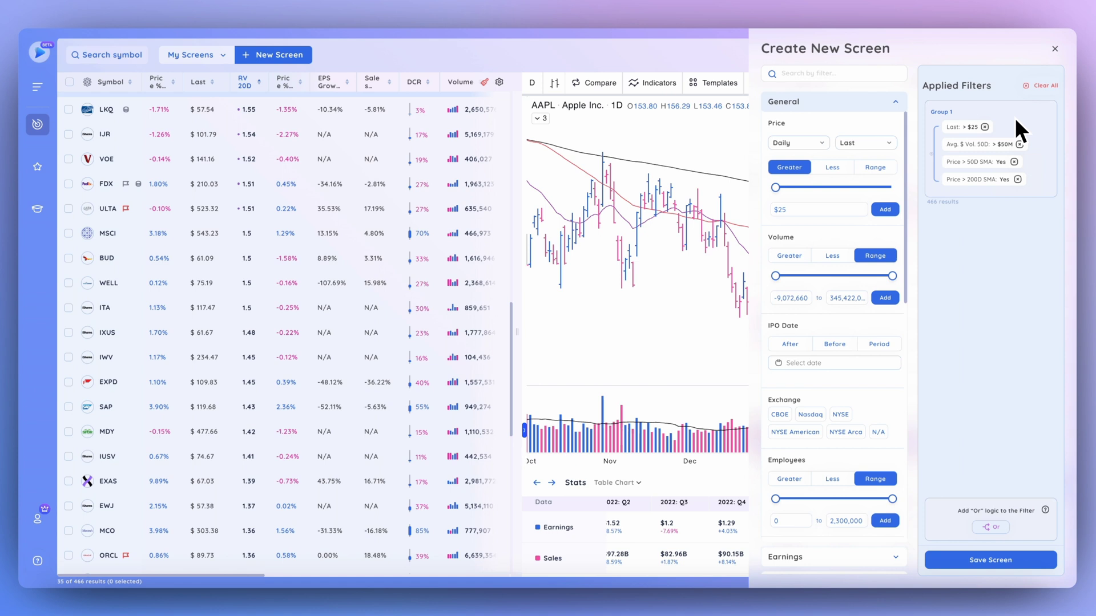
pyautogui.click(991, 527)
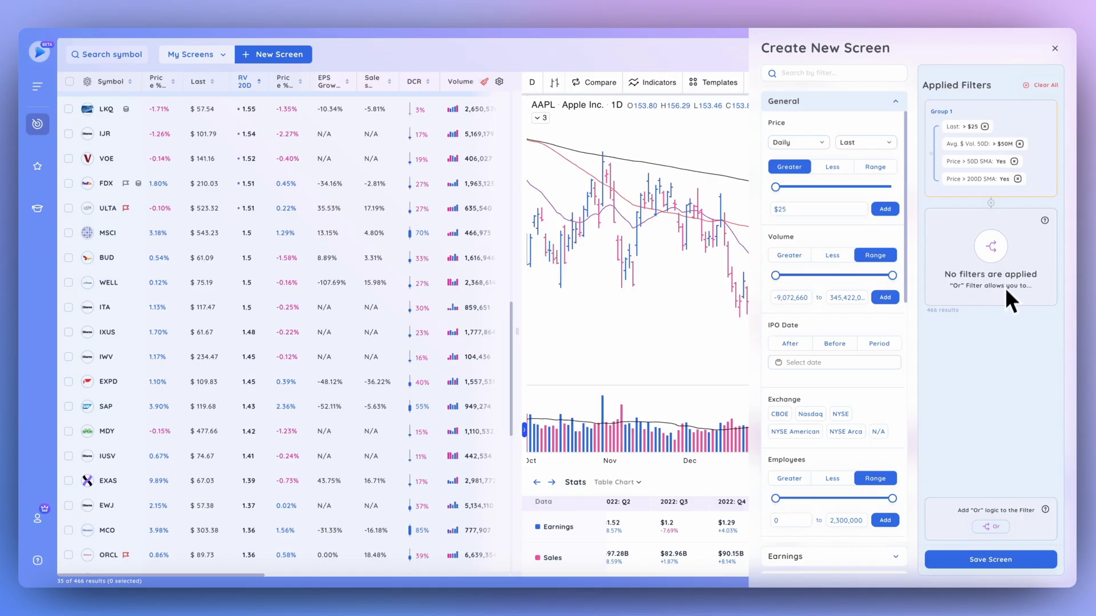
pyautogui.click(1019, 254)
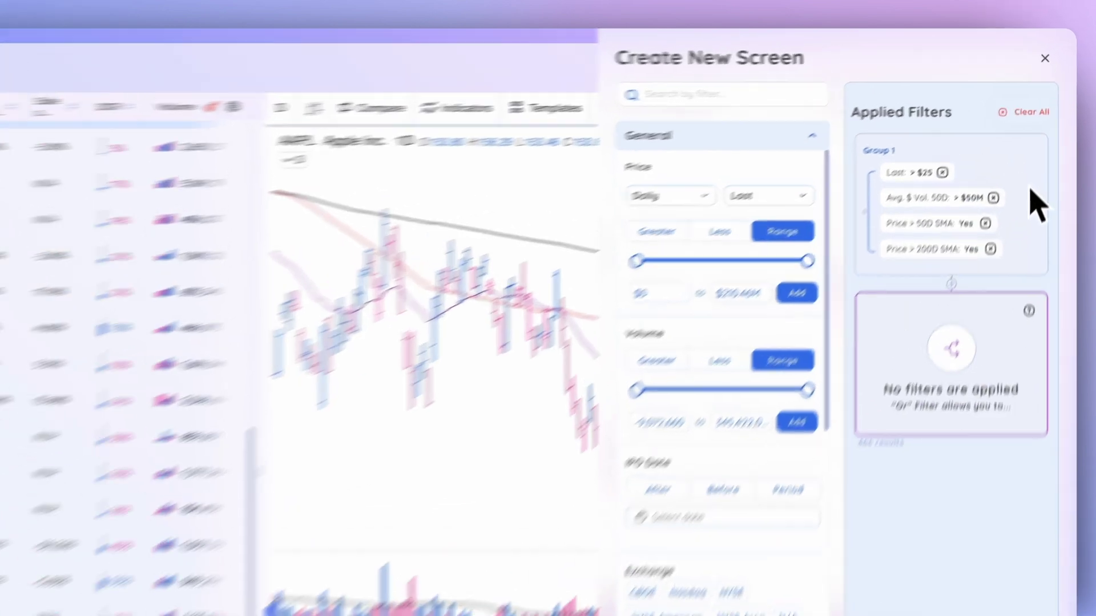
pyautogui.click(1042, 145)
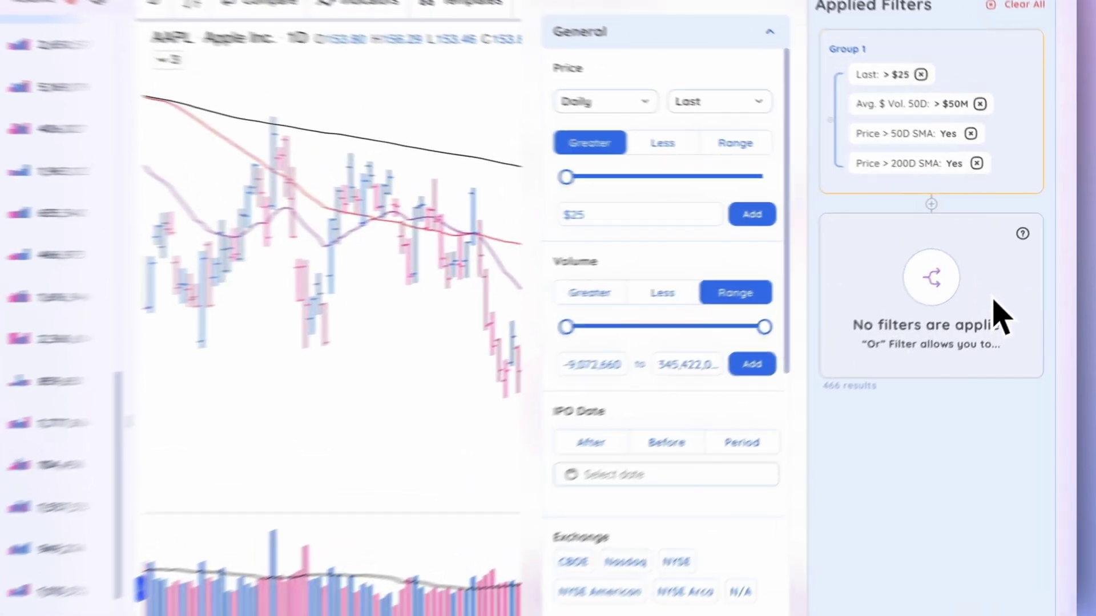
pyautogui.click(1025, 267)
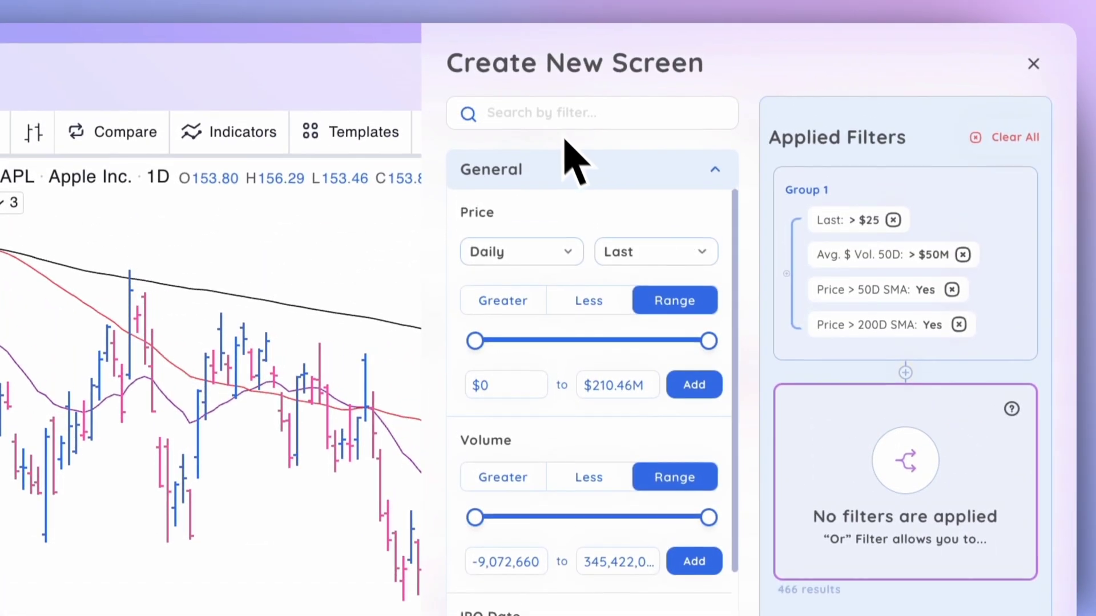
# - Add an EPS Growth Latest Qtr greater than 100% filter to the Or group
pyautogui.click(556, 74)
pyautogui.write('eps')
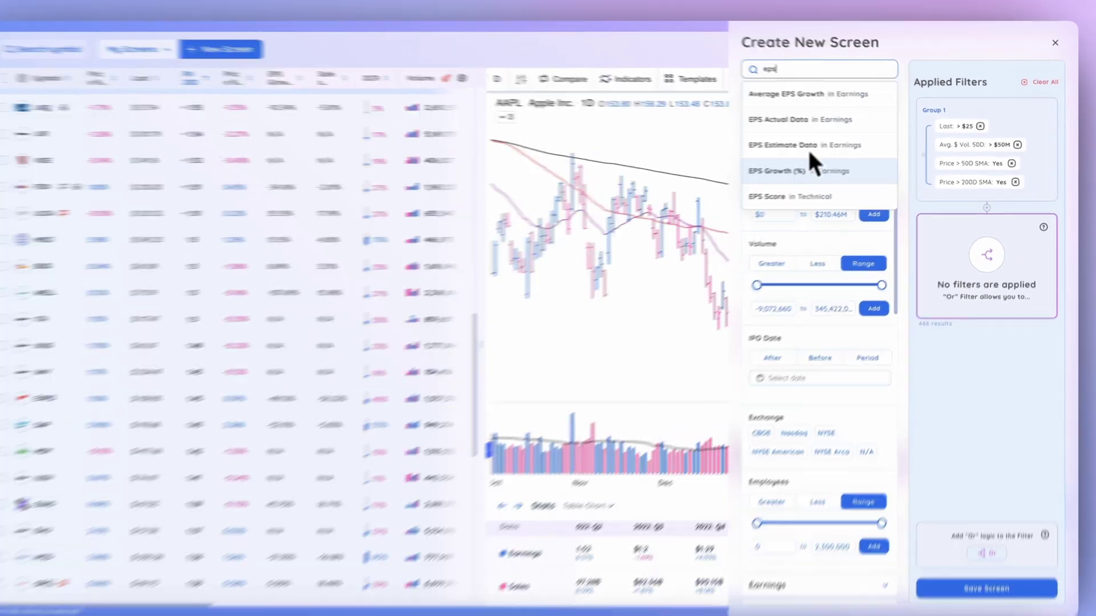
pyautogui.click(553, 263)
pyautogui.scroll(-5, 614, 203)
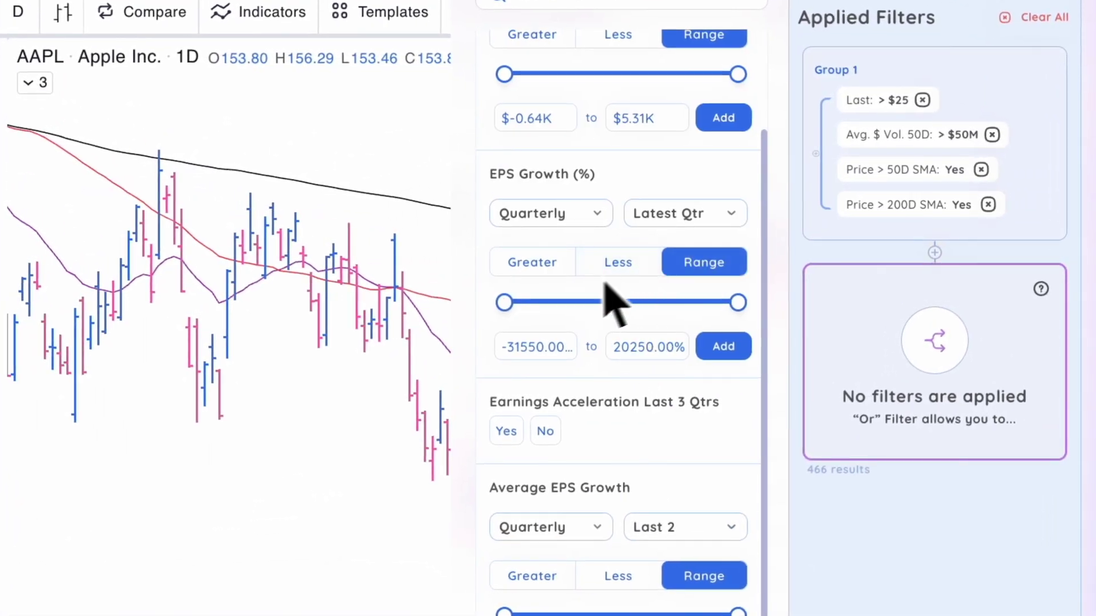
pyautogui.click(542, 265)
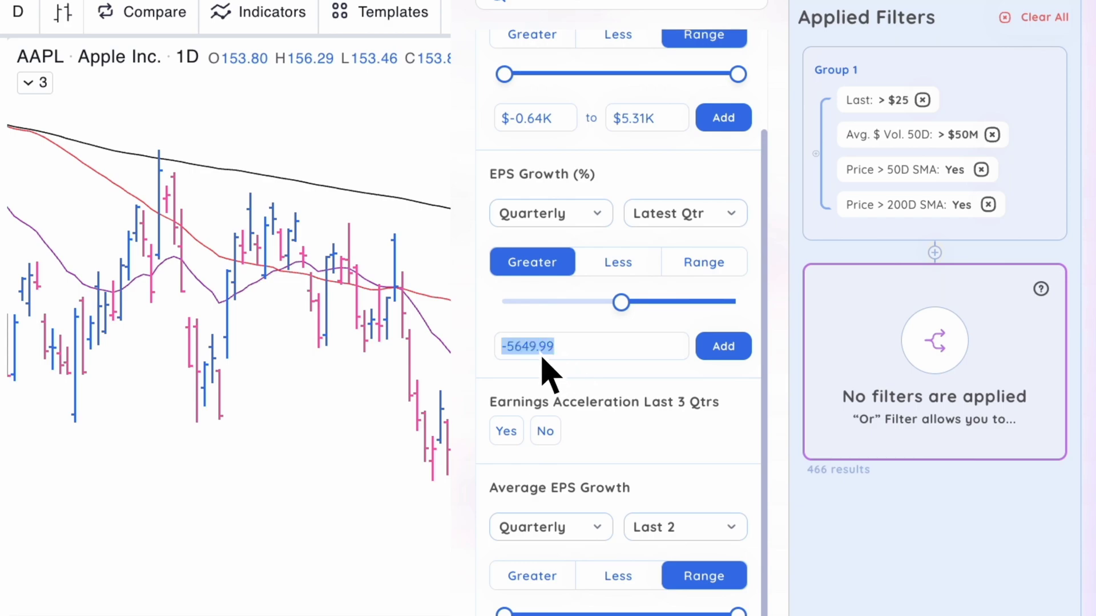
pyautogui.write('0')
pyautogui.click(731, 349)
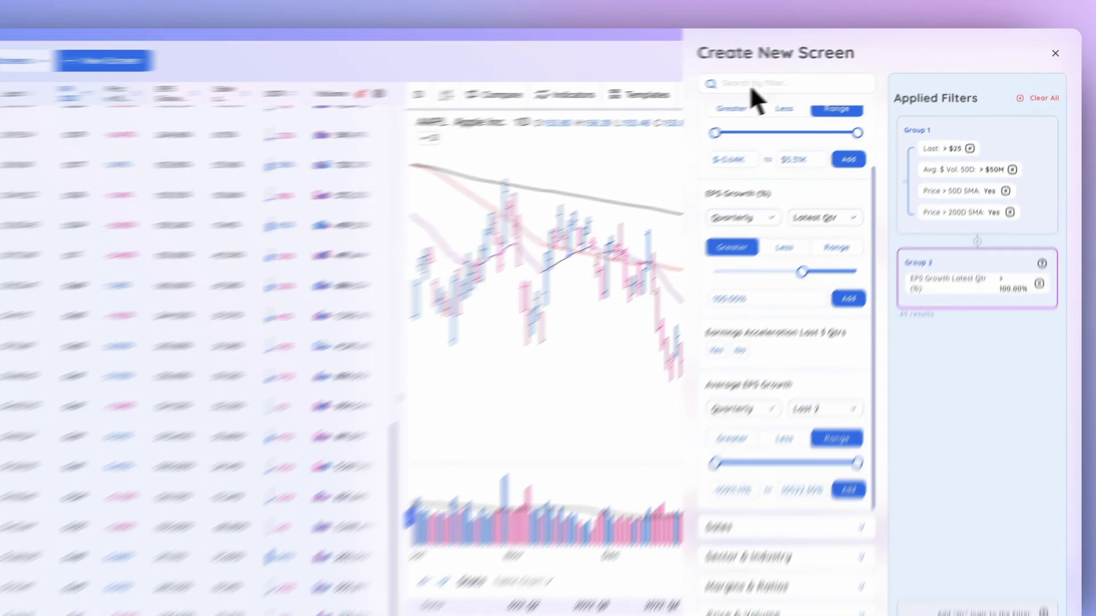
# - Add a Sales Growth Latest Qtr greater than 100% filter to Group 2
pyautogui.click(804, 78)
pyautogui.write('sales')
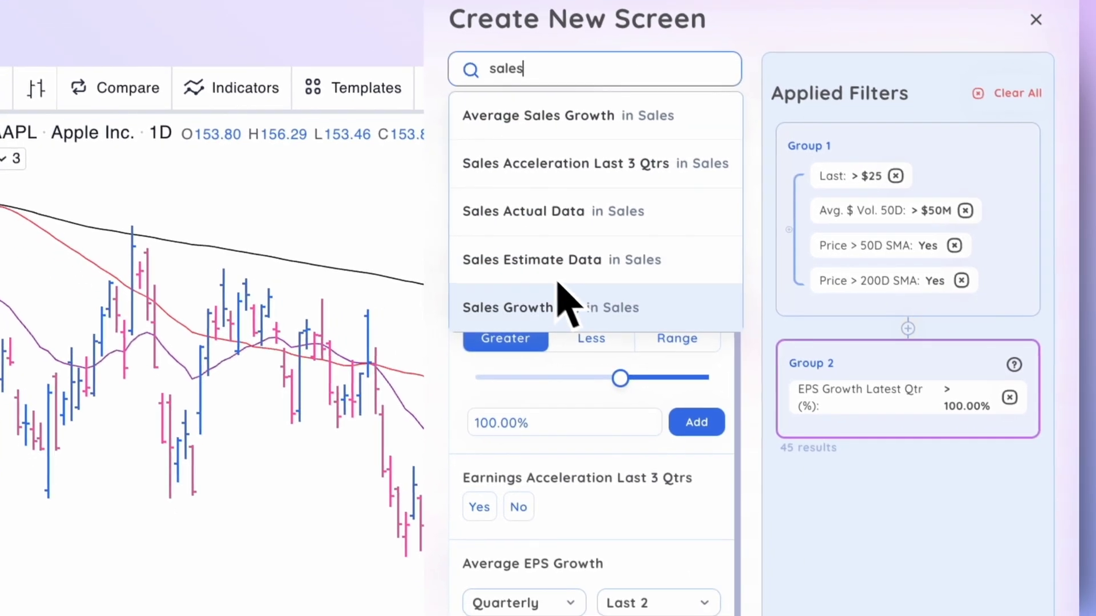
pyautogui.click(574, 323)
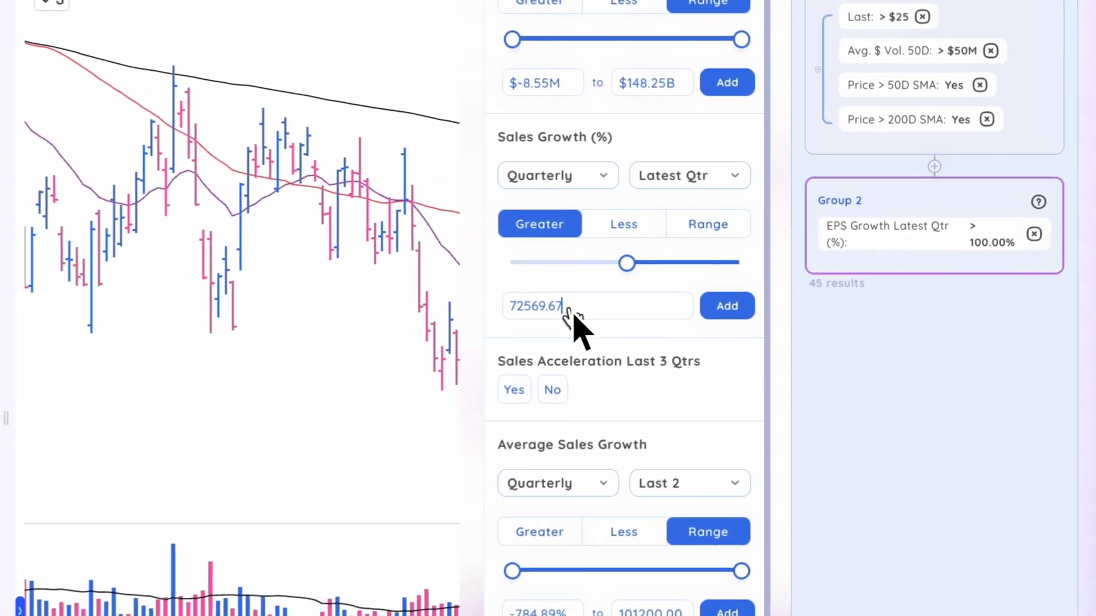
pyautogui.doubleClick(794, 275)
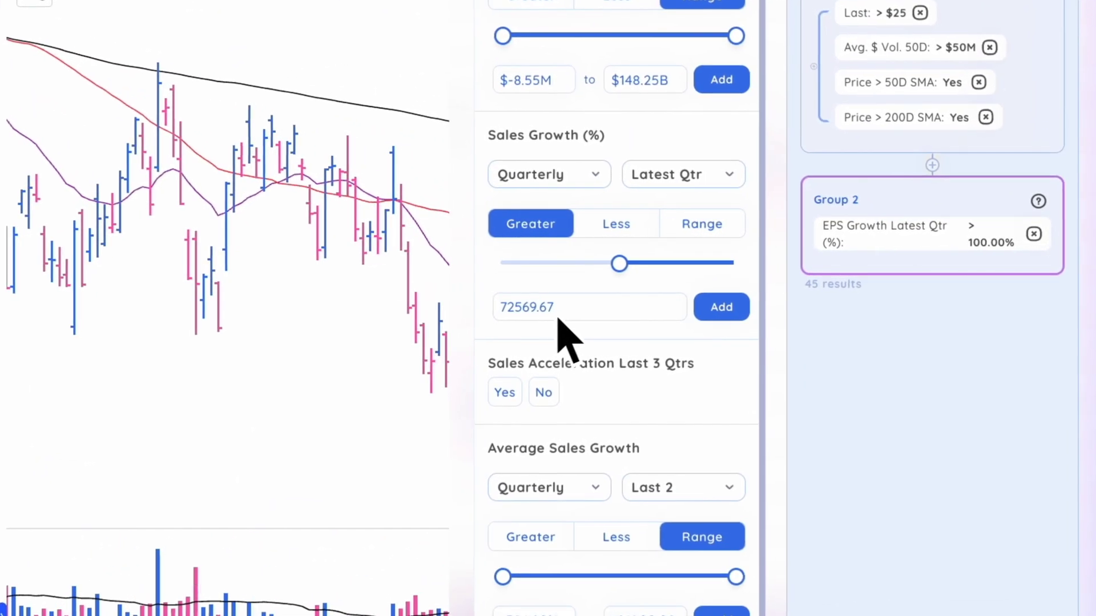
pyautogui.write('100')
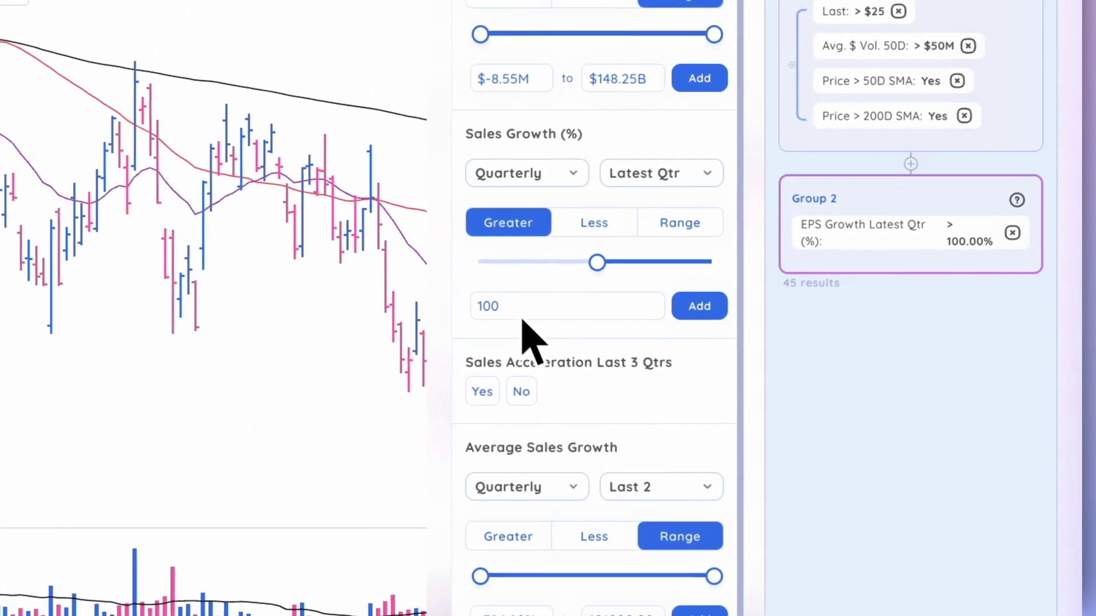
pyautogui.click(675, 323)
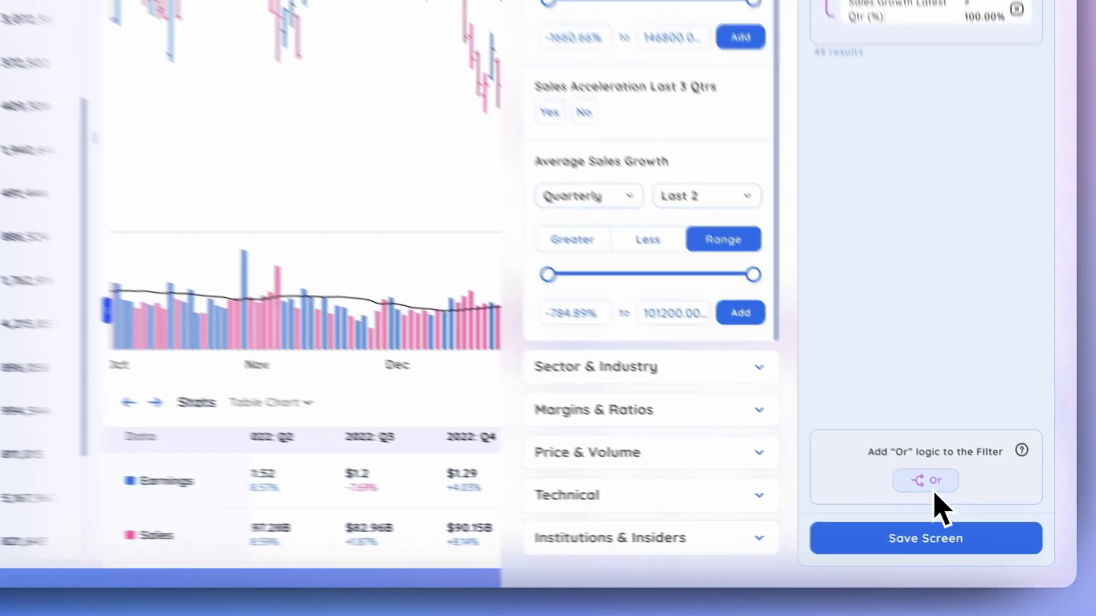
pyautogui.click(998, 530)
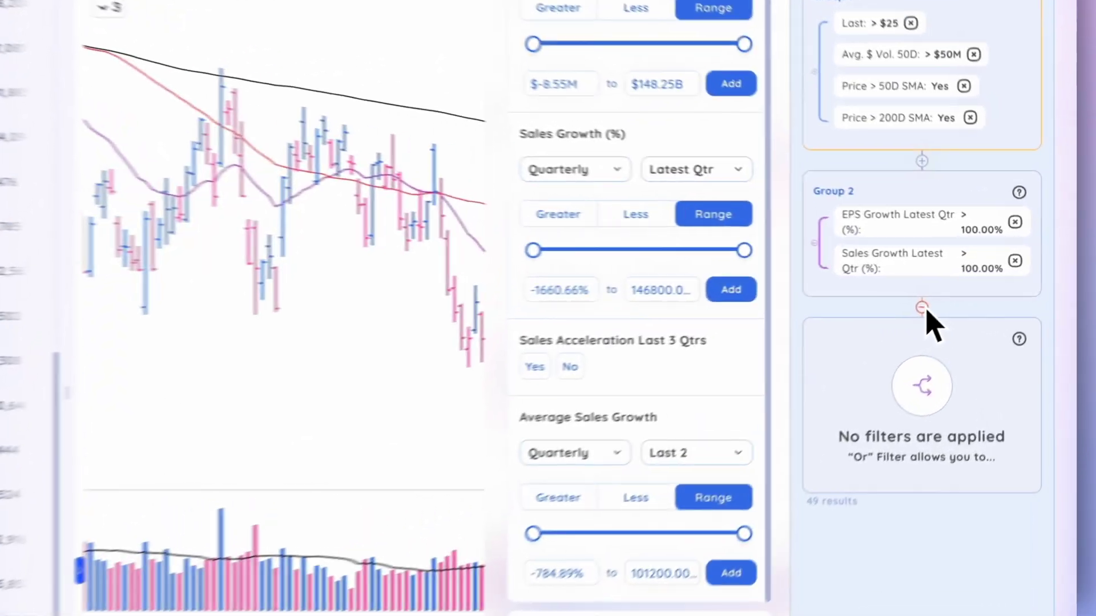
# - Remove the extra empty Or group and begin saving the screen
pyautogui.click(991, 284)
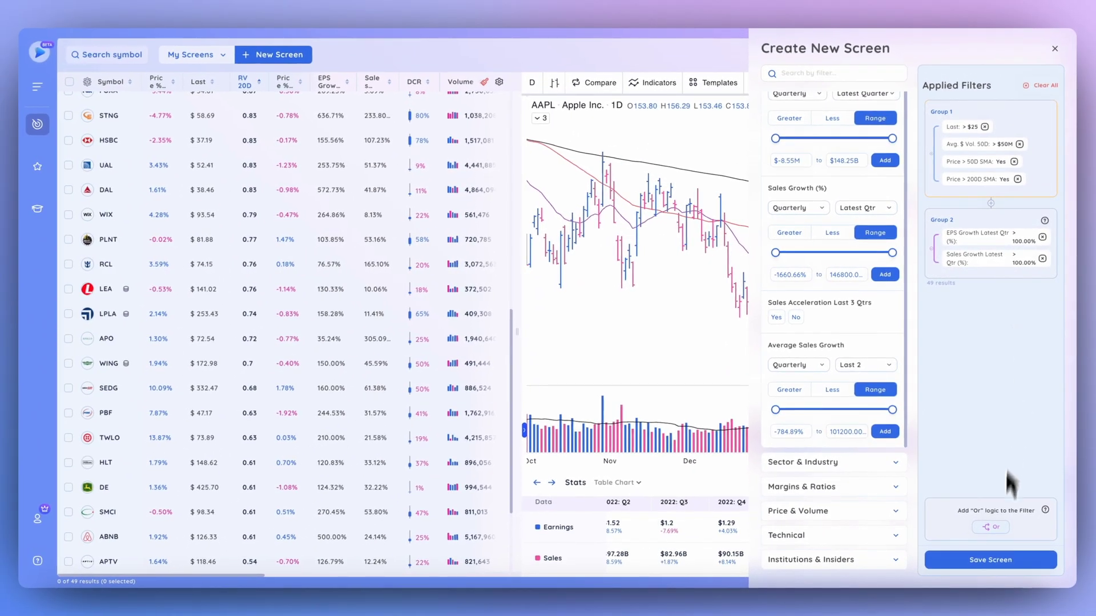
pyautogui.click(998, 562)
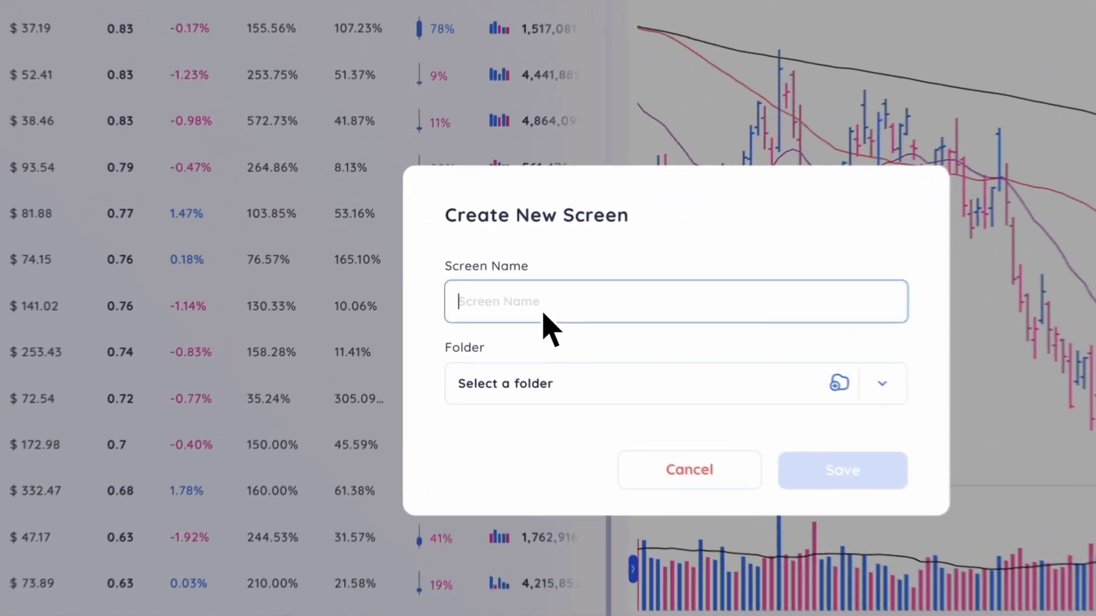
# - Name the screen 'Tutorial 100% EPS/Sales' and save it
pyautogui.write('T')
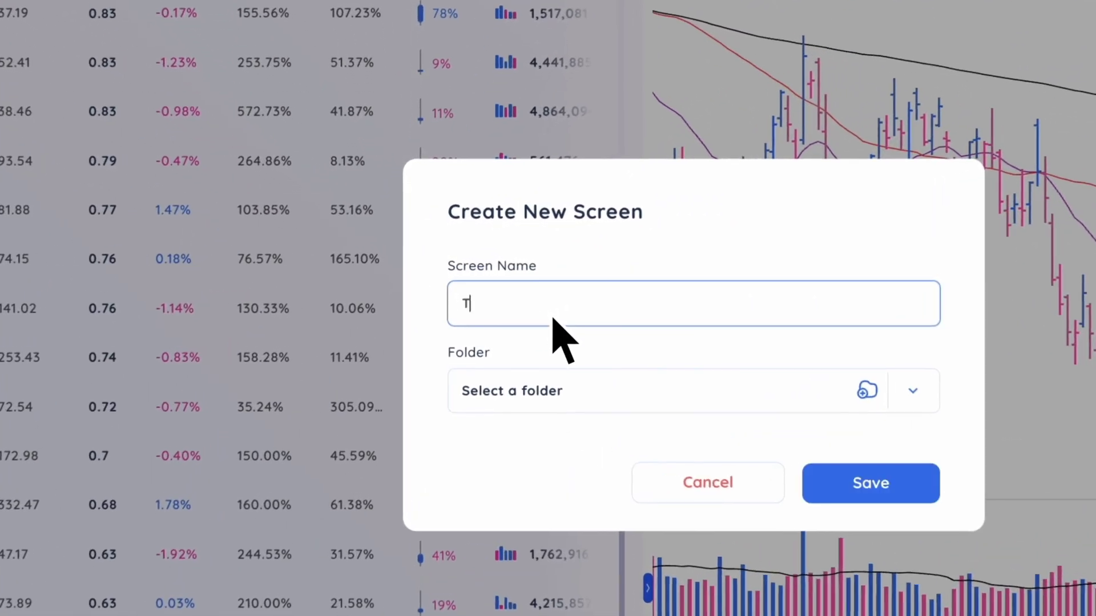
pyautogui.write('utorial 100% EPS/Sales')
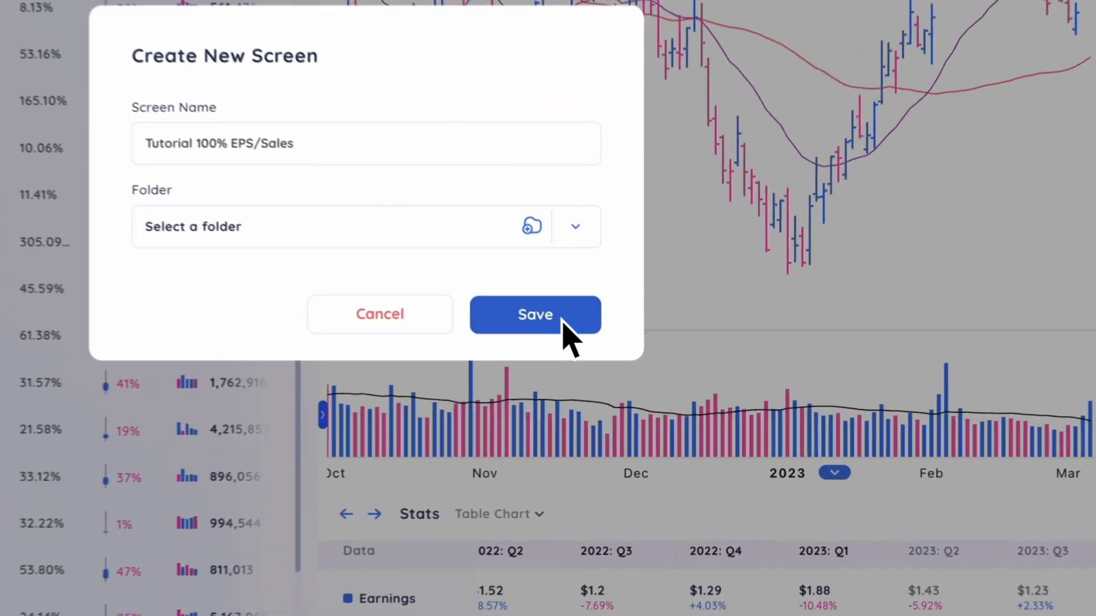
pyautogui.click(636, 372)
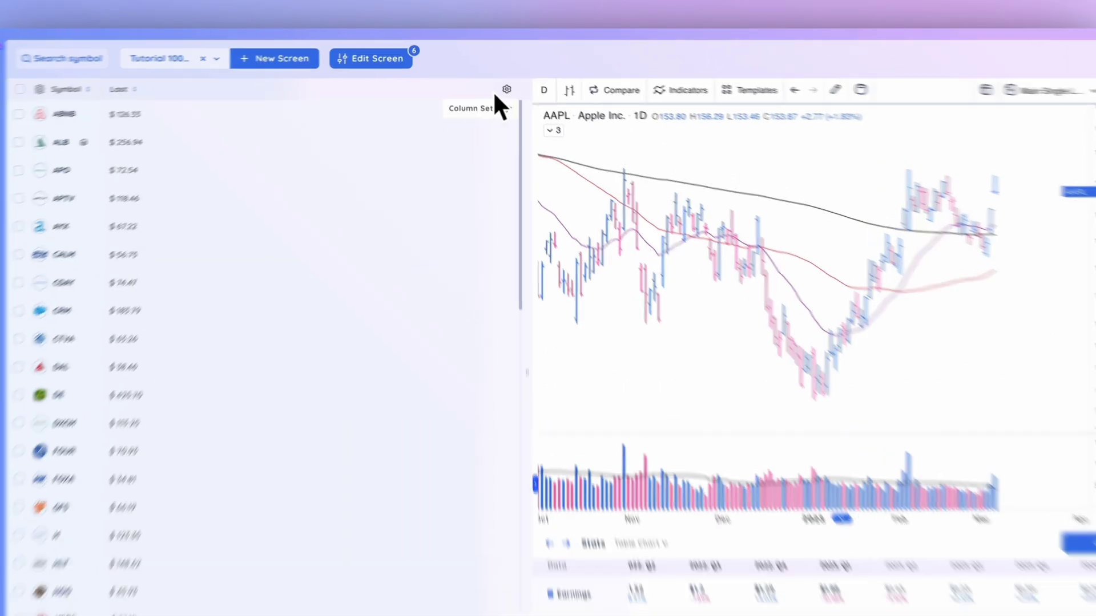
# - Switch the results table to the Main Set of columns, then show the Saved Screens list
pyautogui.click(506, 89)
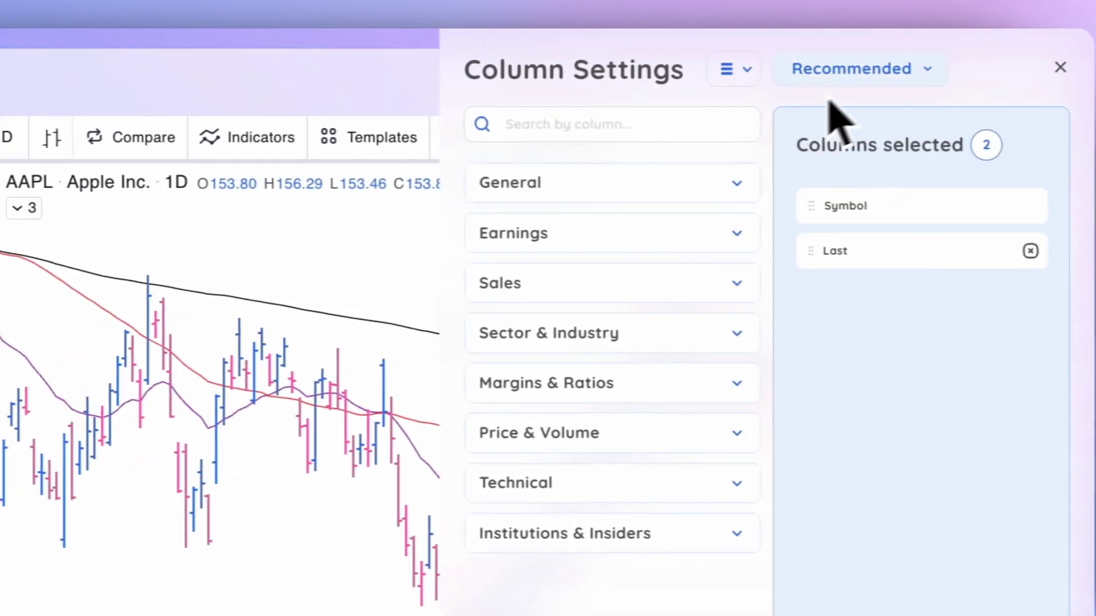
pyautogui.click(1057, 49)
pyautogui.click(848, 441)
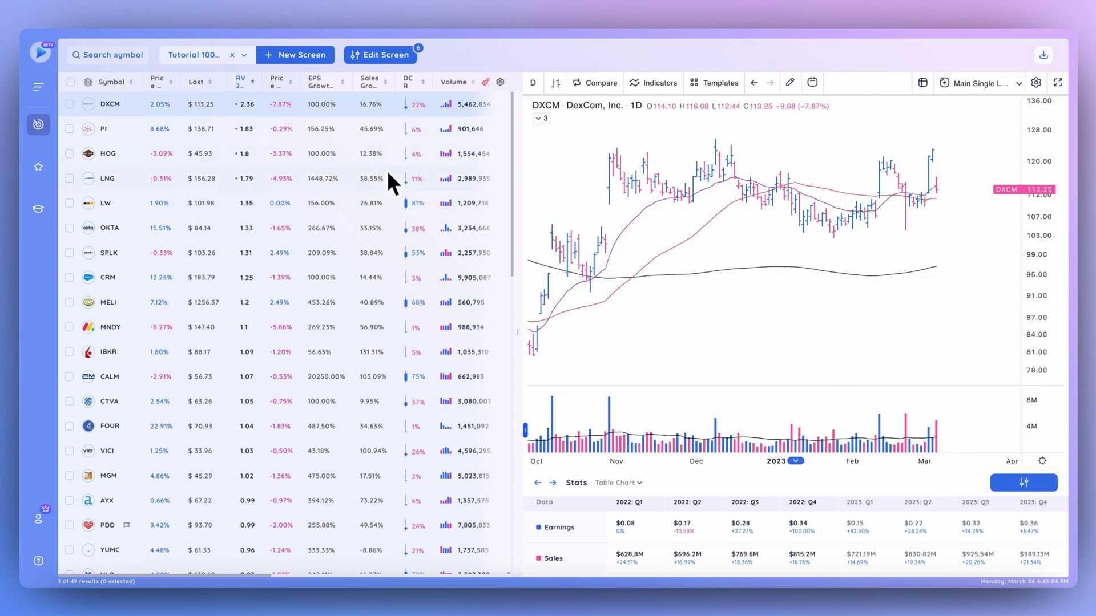
pyautogui.click(249, 61)
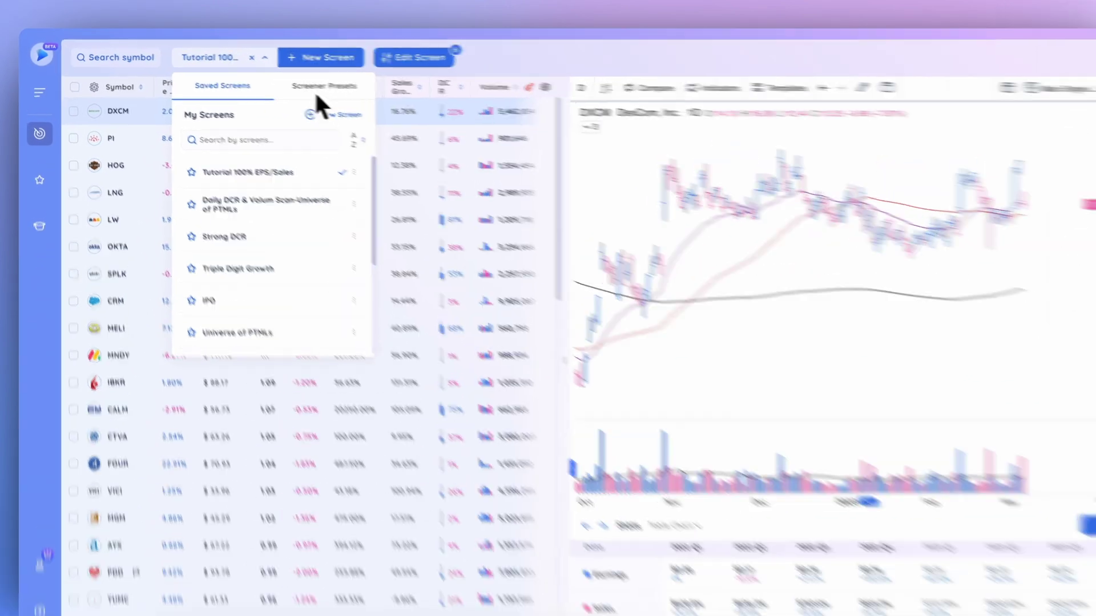
pyautogui.click(296, 86)
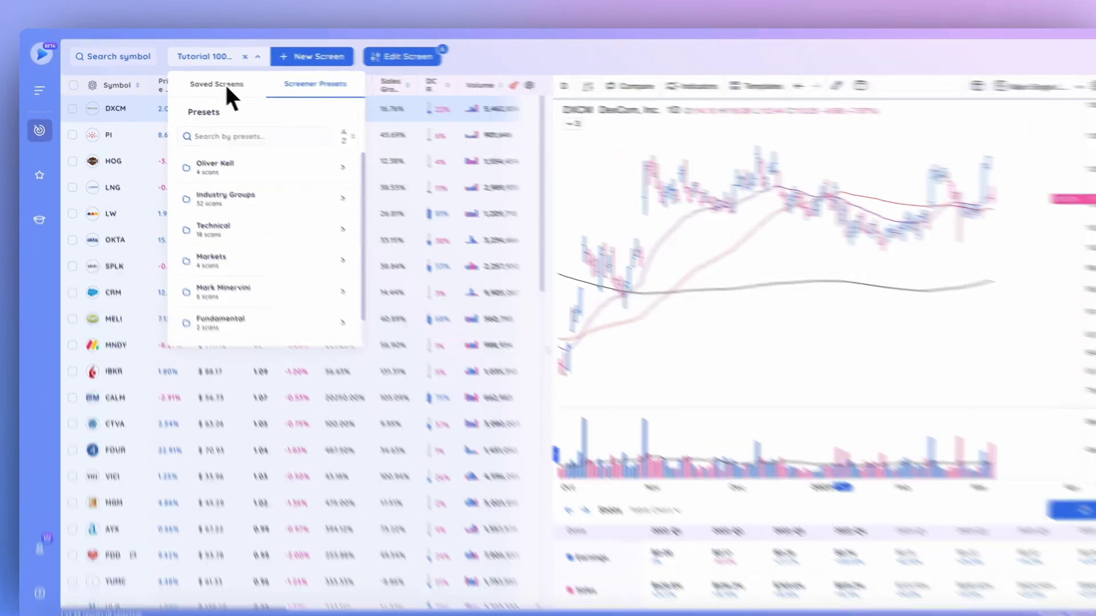
pyautogui.click(222, 85)
pyautogui.click(535, 87)
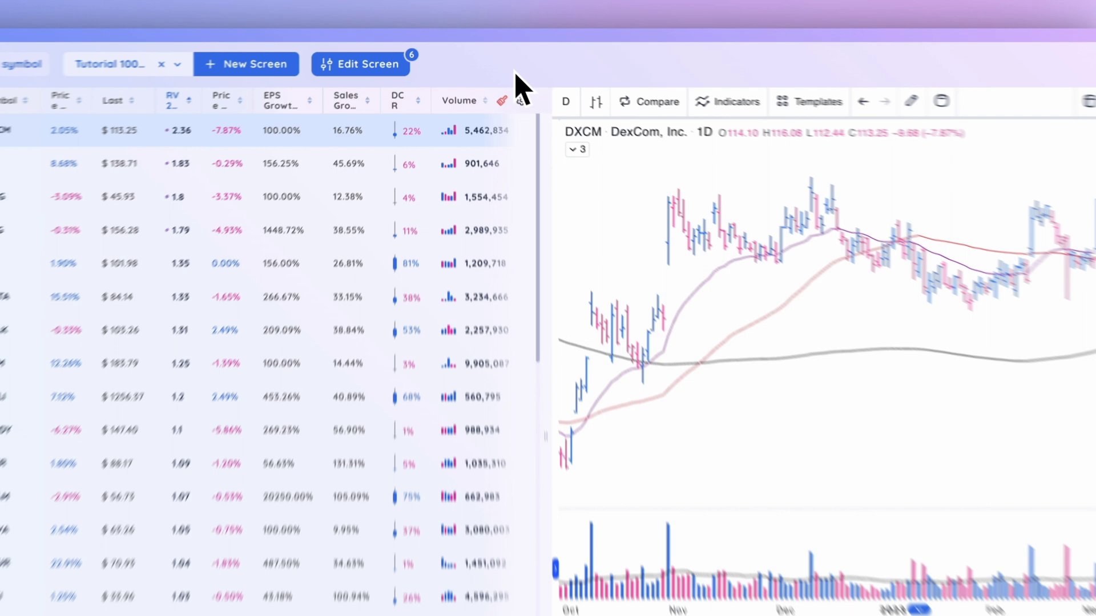